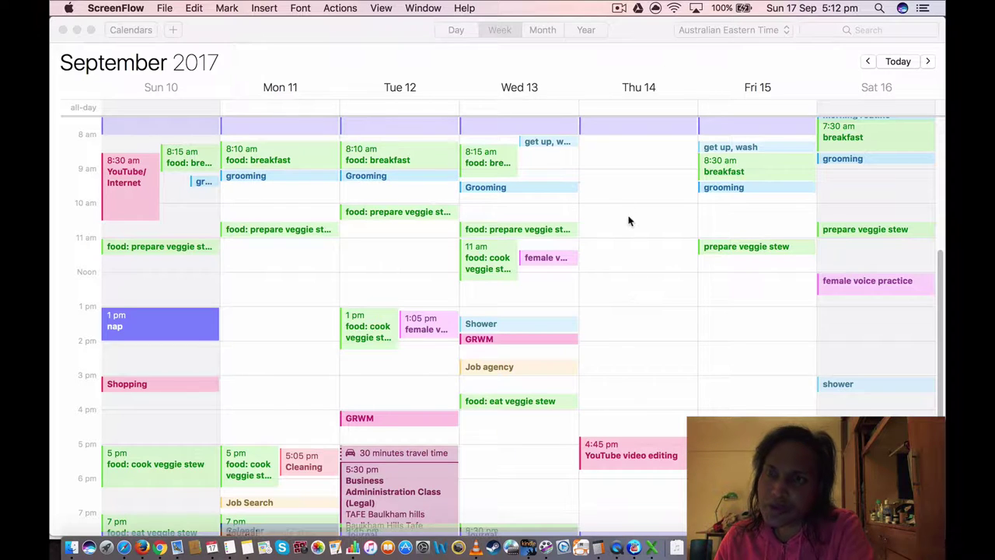
- Open the screen recorder's monitor window, then close it
left_click(620, 8)
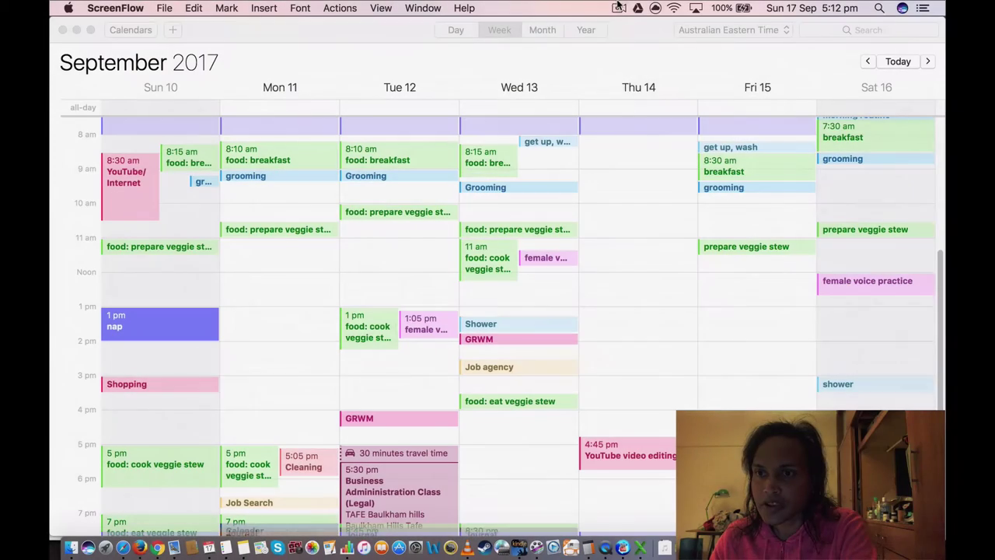
left_click(619, 8)
left_click(646, 104)
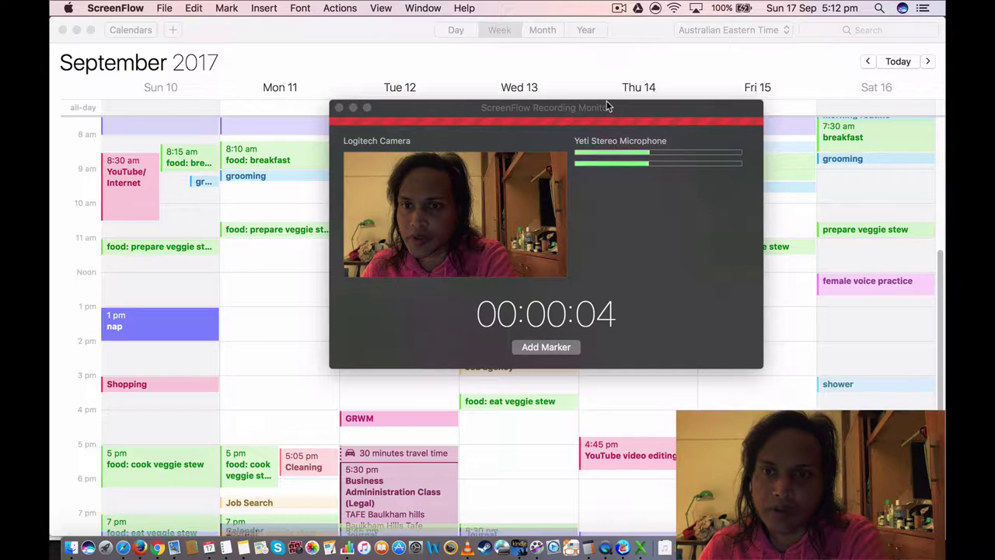
left_click(340, 108)
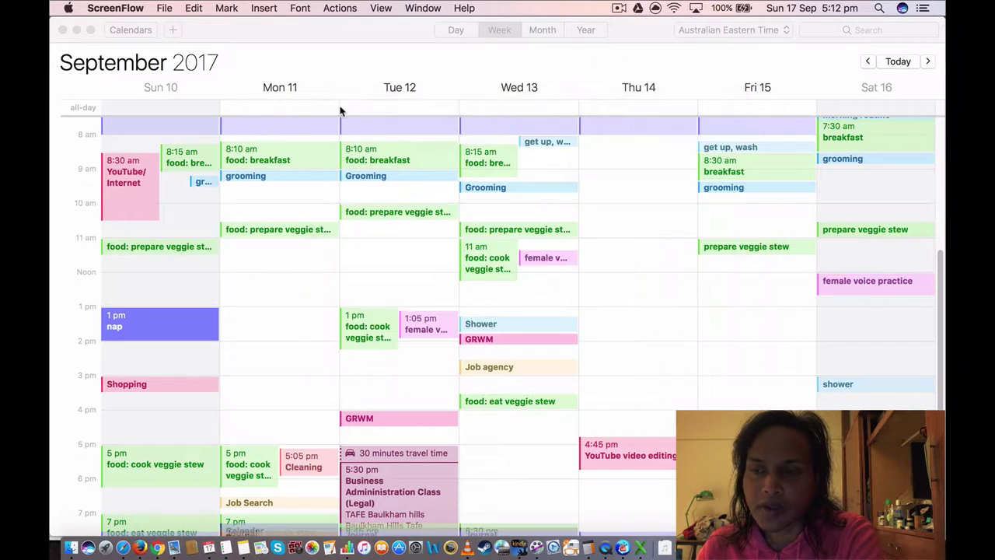
- Bring the Calendar week view forward and select Saturday's Sleep event
left_click(940, 255)
left_click_drag(940, 255, 924, 111)
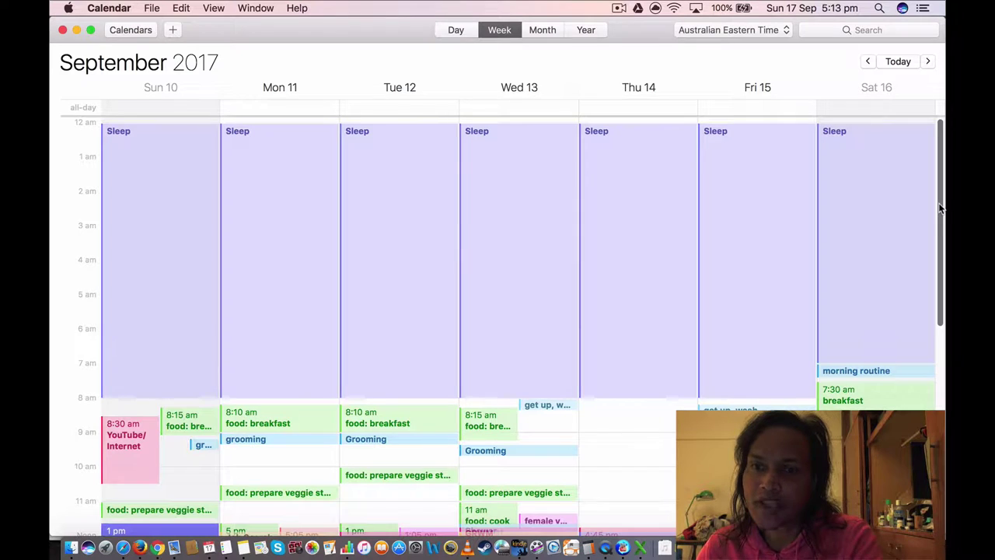
mouse_move(939, 207)
left_mouse_down()
mouse_move(939, 225)
mouse_move(937, 203)
left_mouse_up()
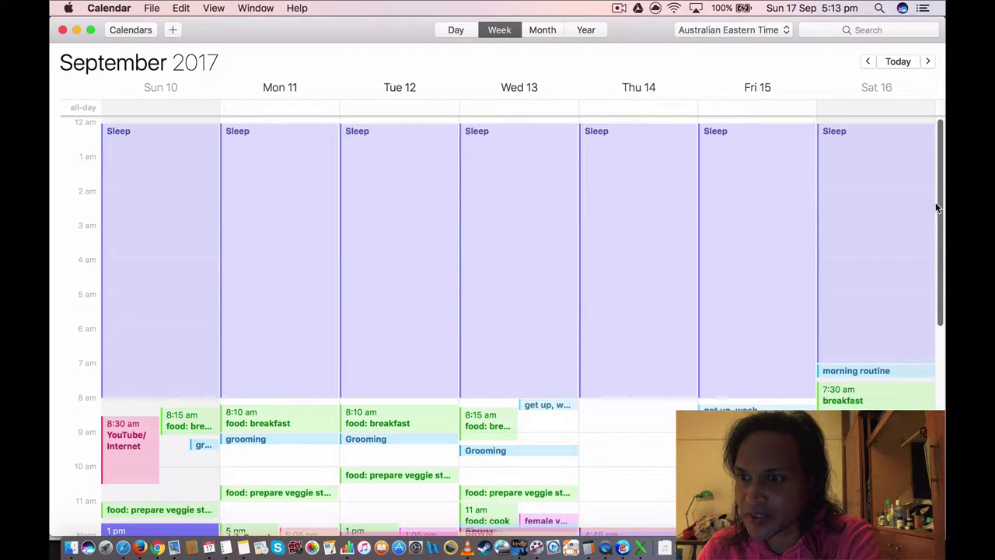
left_click(884, 290)
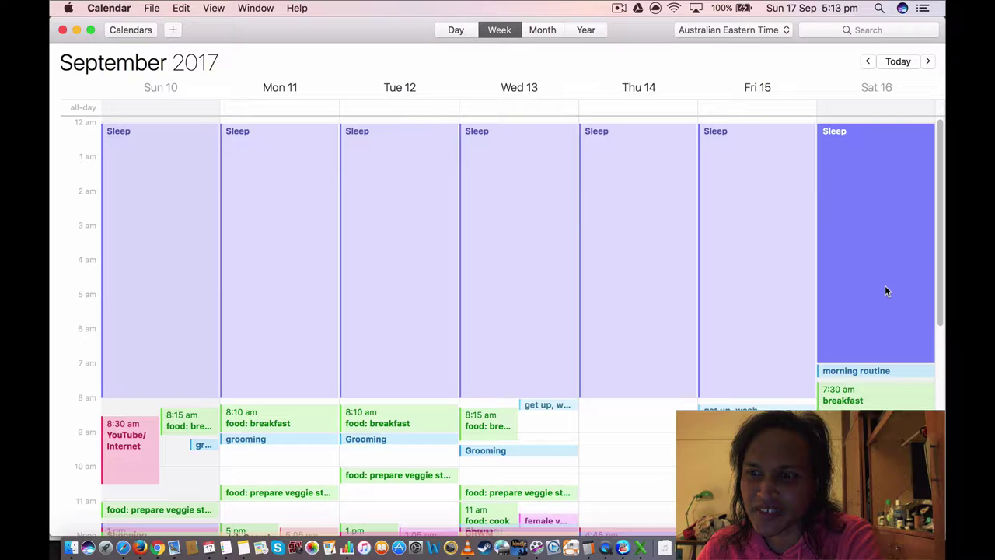
left_click_drag(939, 274, 945, 392)
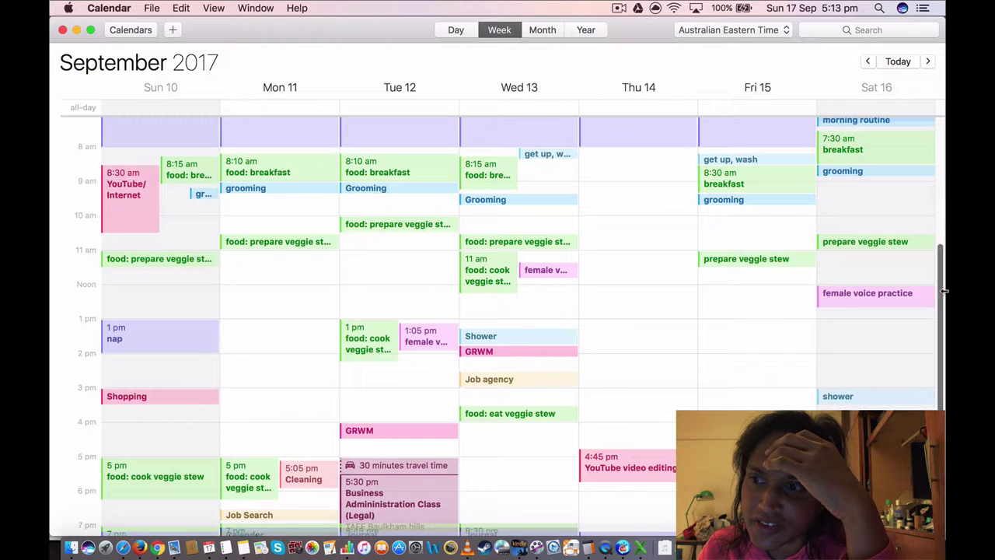
left_click_drag(939, 290, 929, 386)
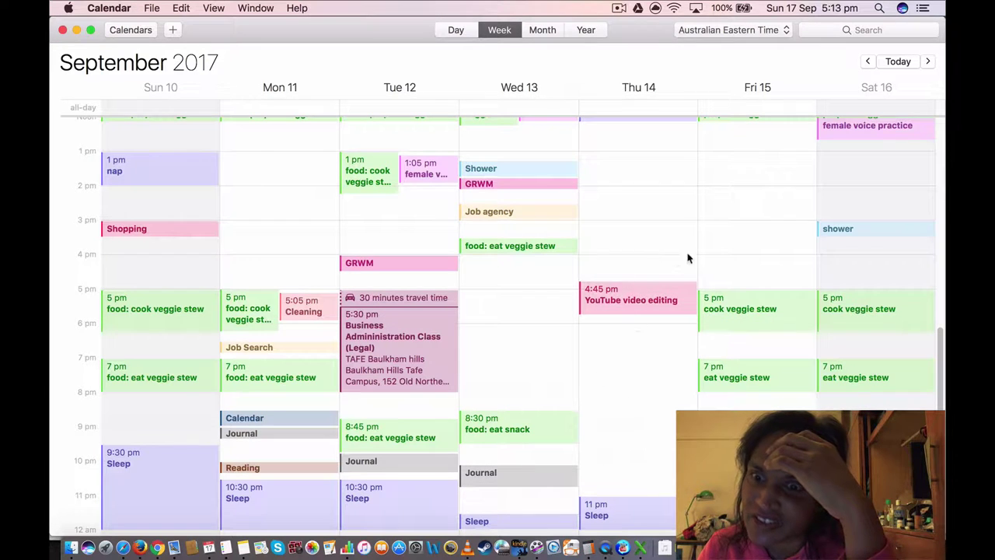
- Scroll through the week and briefly select the 8:30 pm eat snack event
scroll(513, 328, "up", 10)
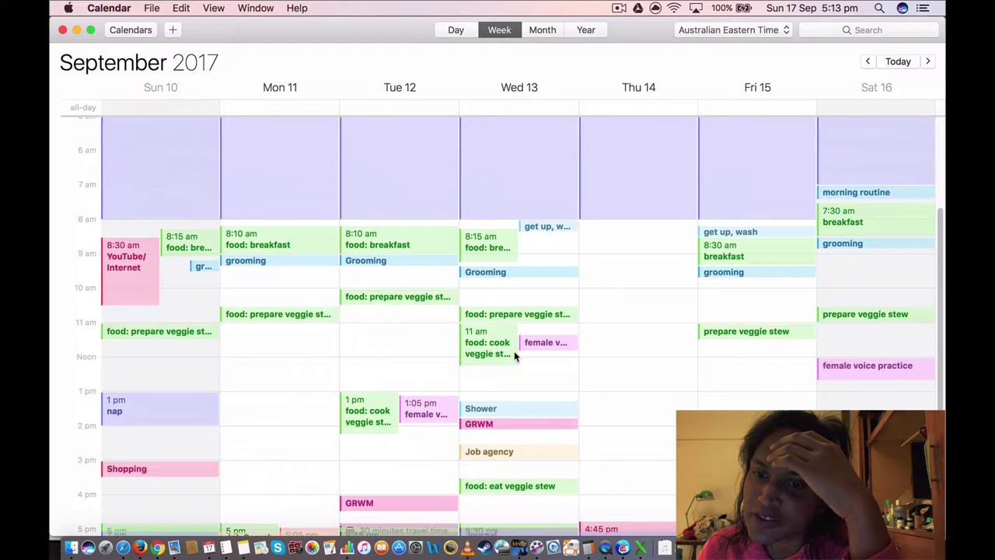
scroll(529, 435, "down", 2)
scroll(519, 449, "down", 6)
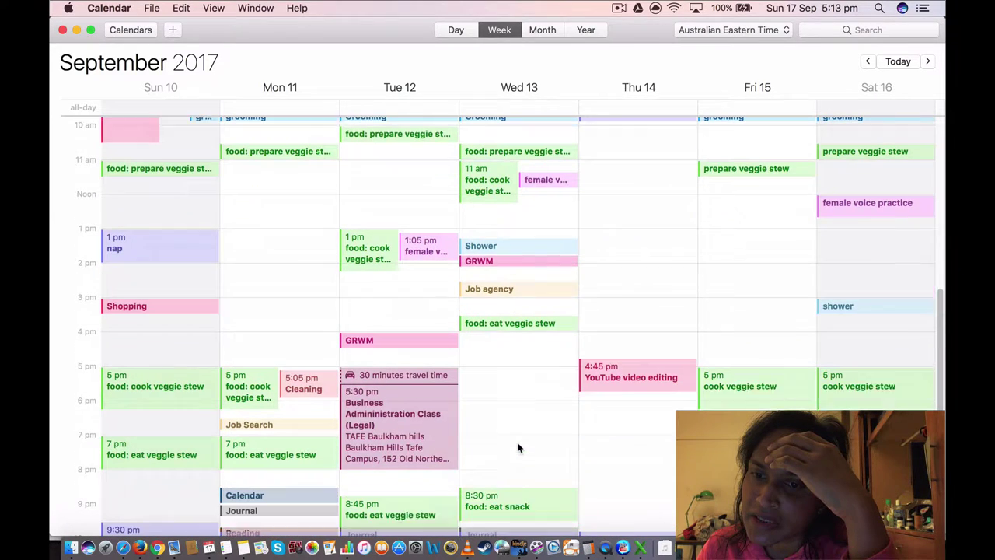
left_click(503, 435)
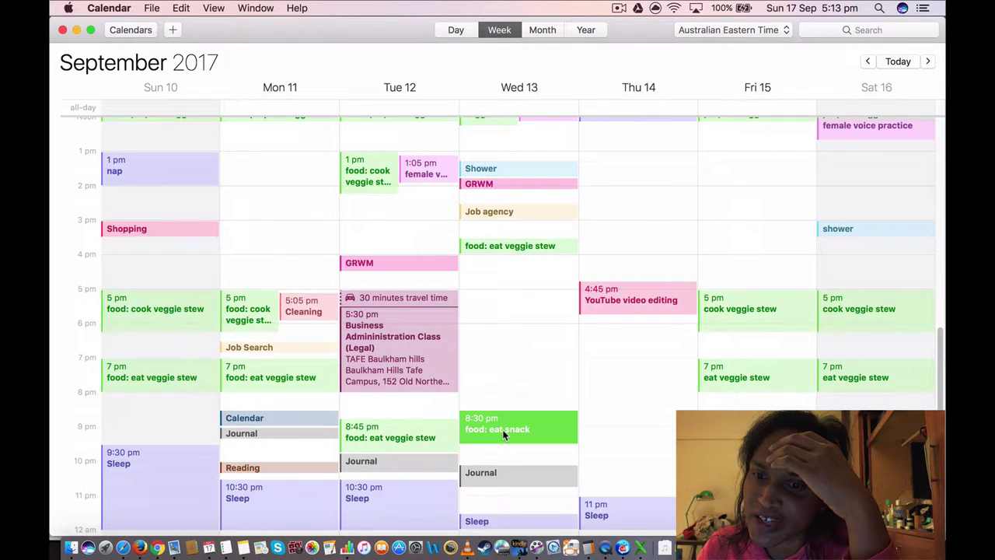
left_click(505, 373)
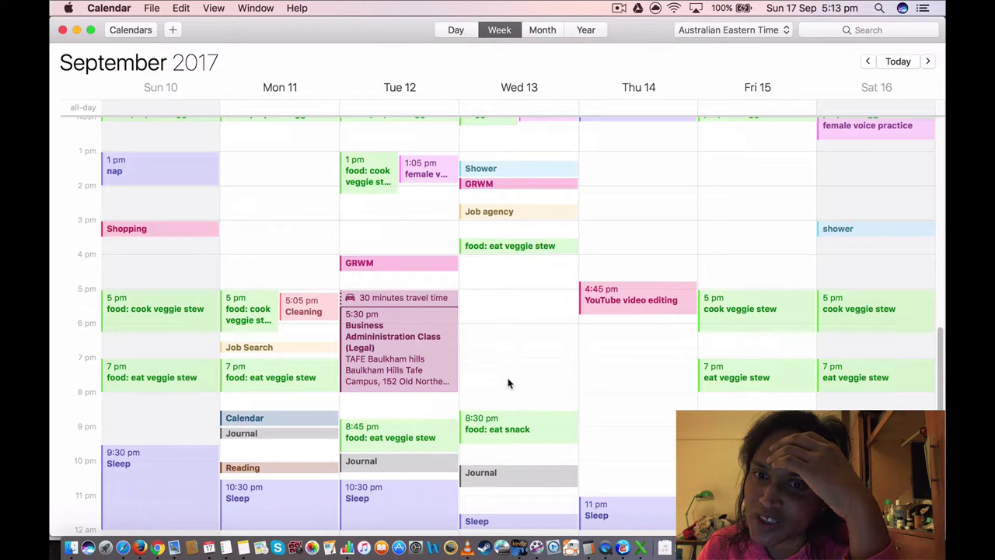
scroll(520, 409, "up", 4)
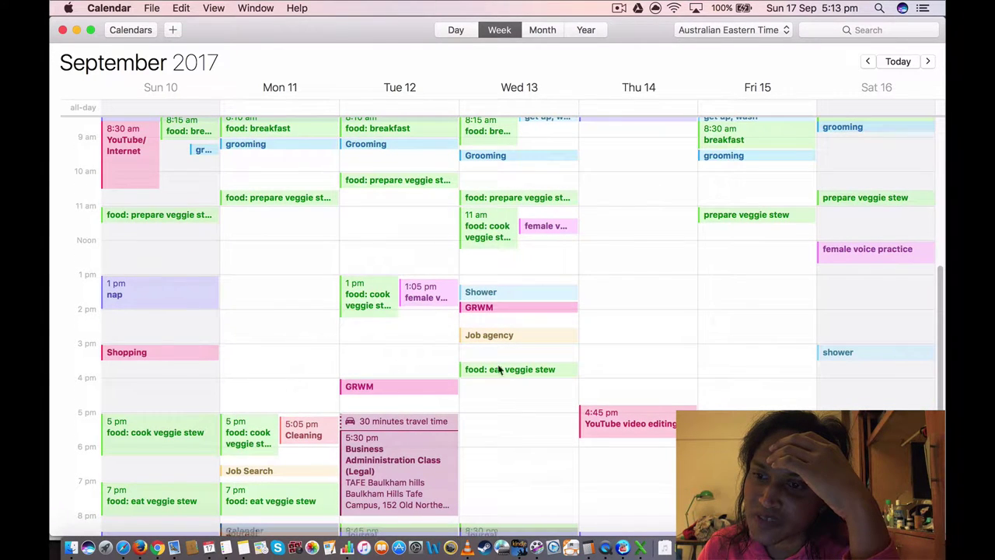
scroll(652, 357, "down", 3)
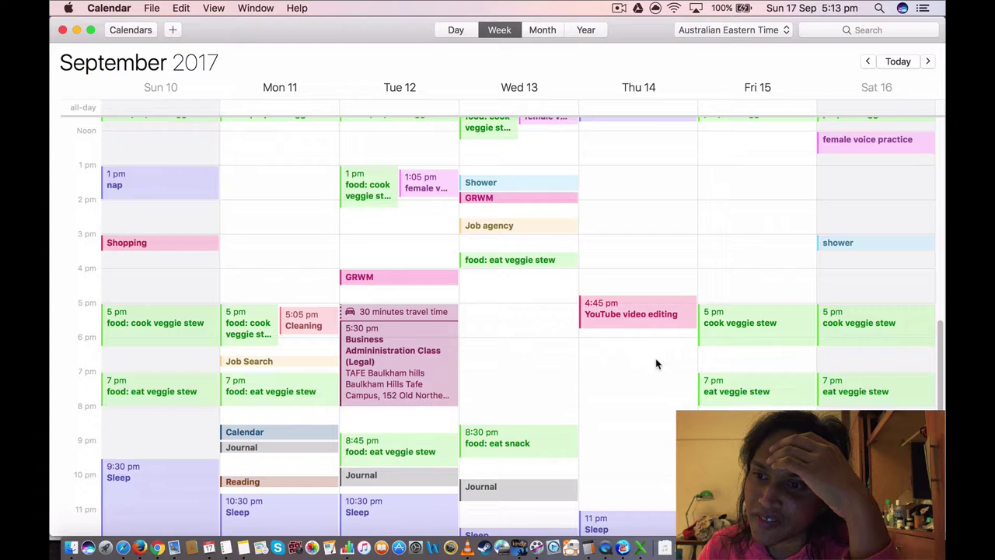
scroll(740, 388, "down", 2)
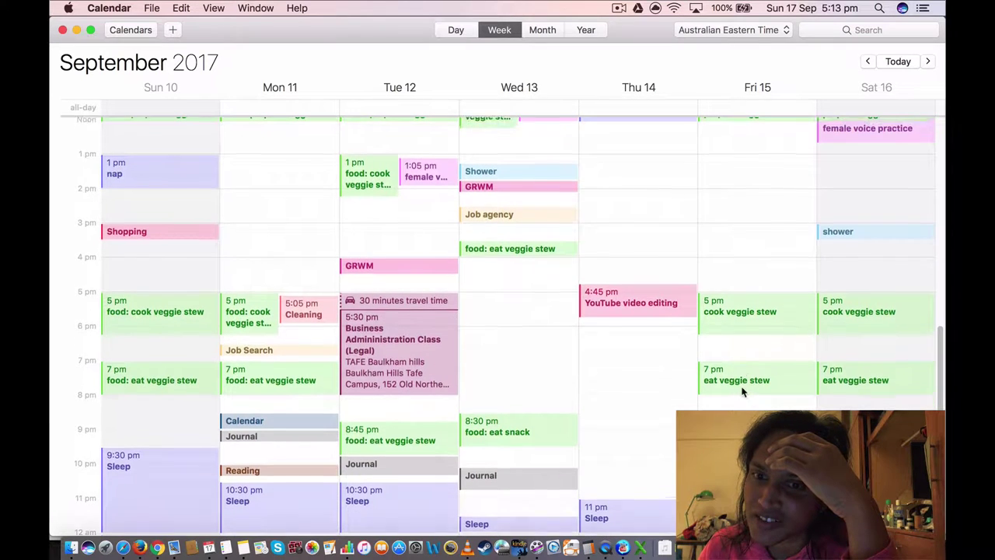
scroll(743, 391, "up", 5)
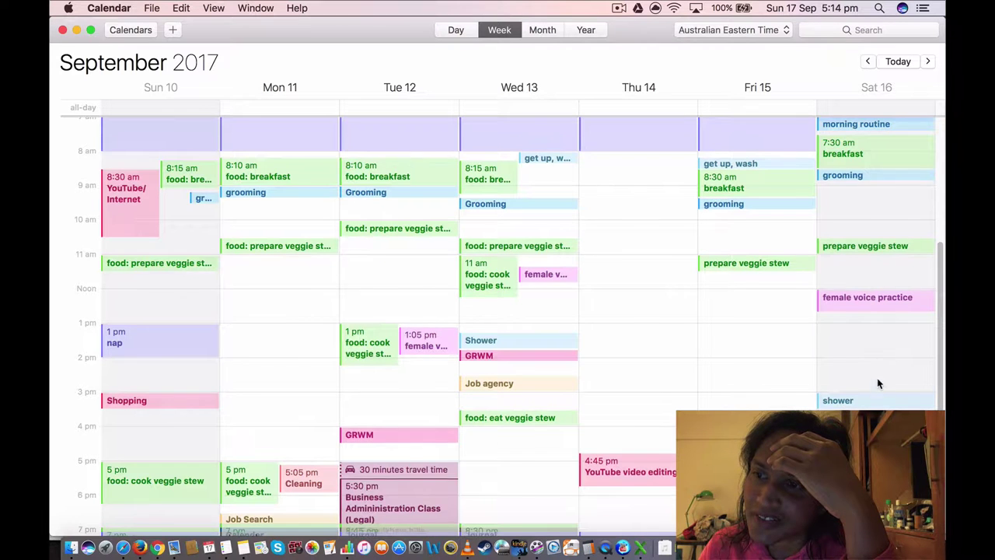
scroll(877, 381, "up", 3)
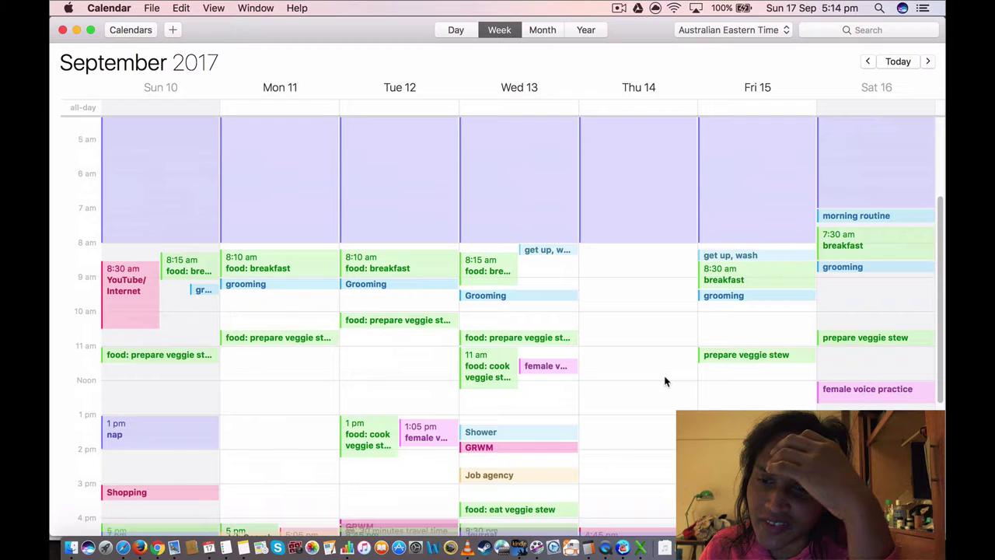
scroll(657, 388, "down", 3)
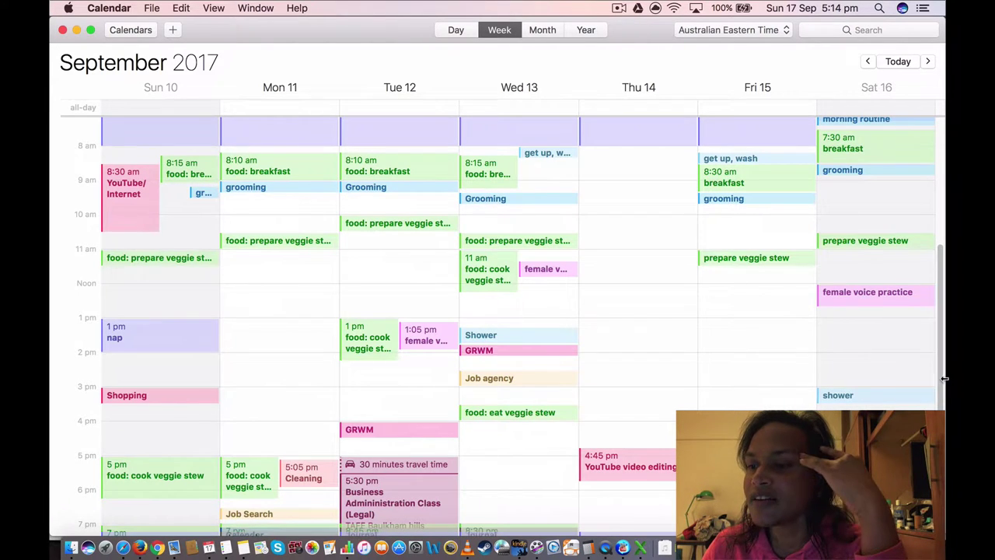
- Inspect the Thursday 11 pm, Wednesday and Sunday 9:30 pm Sleep events
left_click_drag(939, 369, 949, 471)
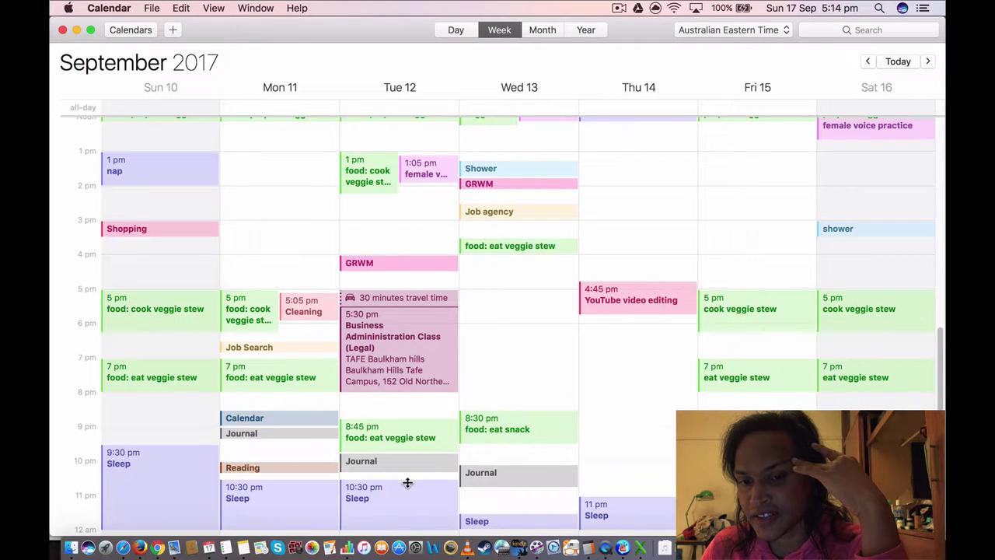
left_click(661, 508)
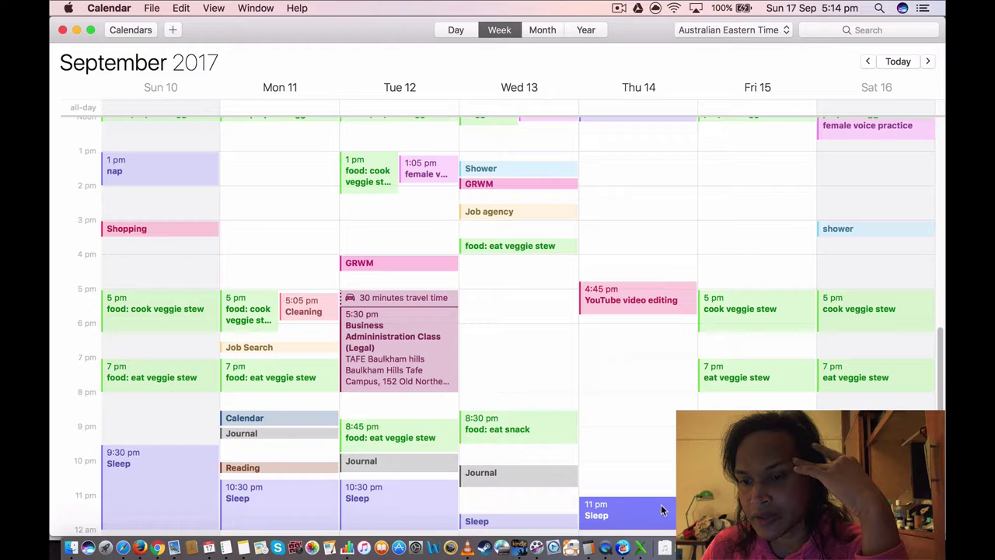
left_click(492, 522)
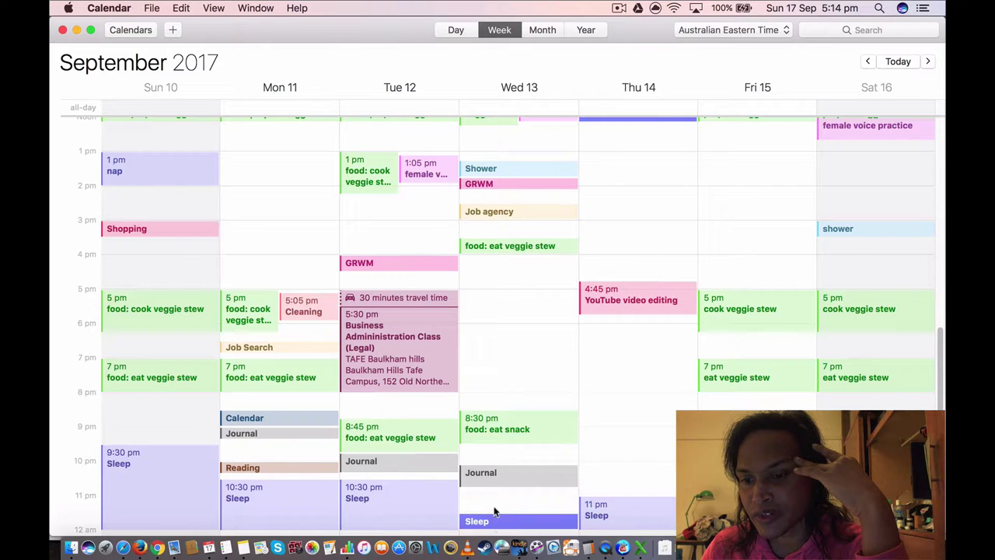
left_click(496, 510)
left_click(182, 476)
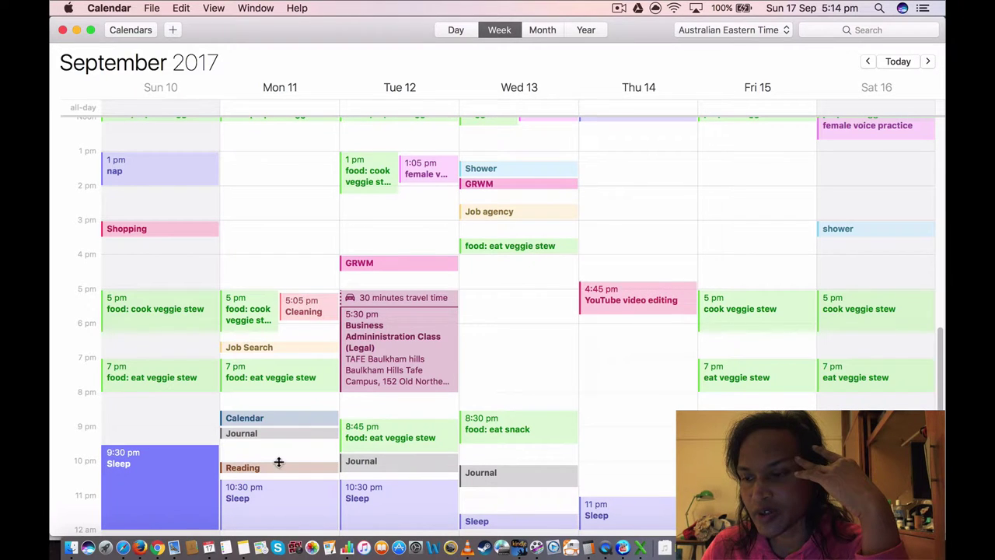
left_click(639, 455)
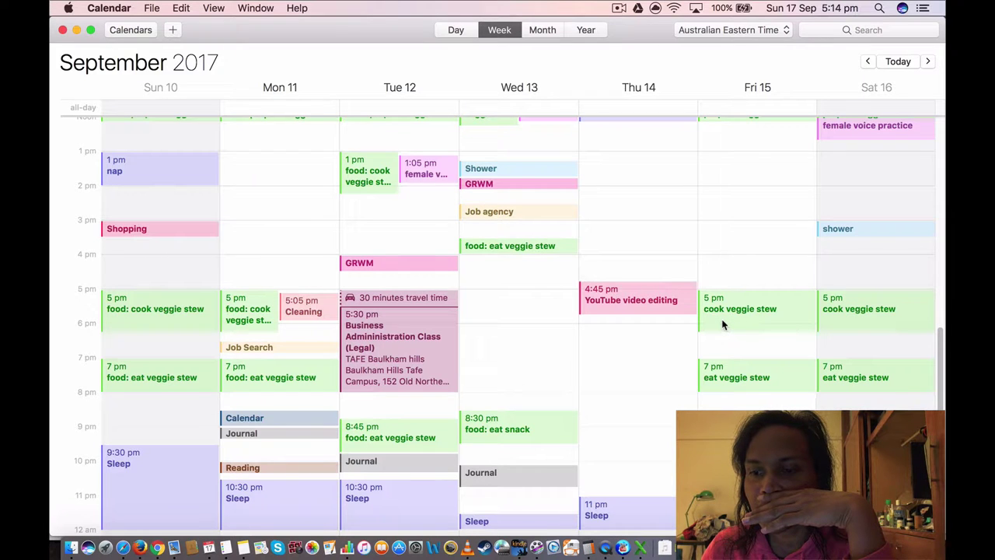
- Switch to time management.xlsx and read the pie slice values, led by 3930 sleep minutes
left_click(639, 547)
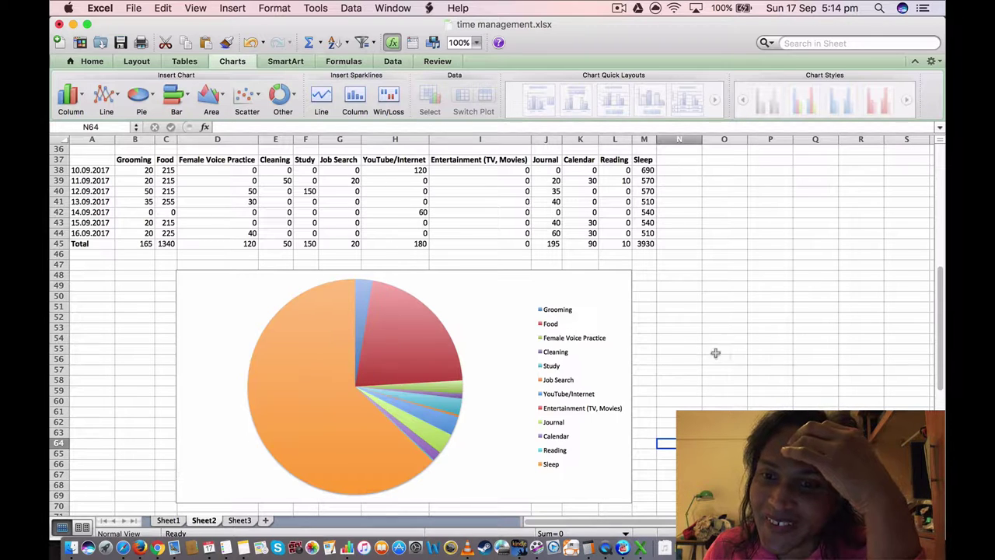
mouse_move(360, 291)
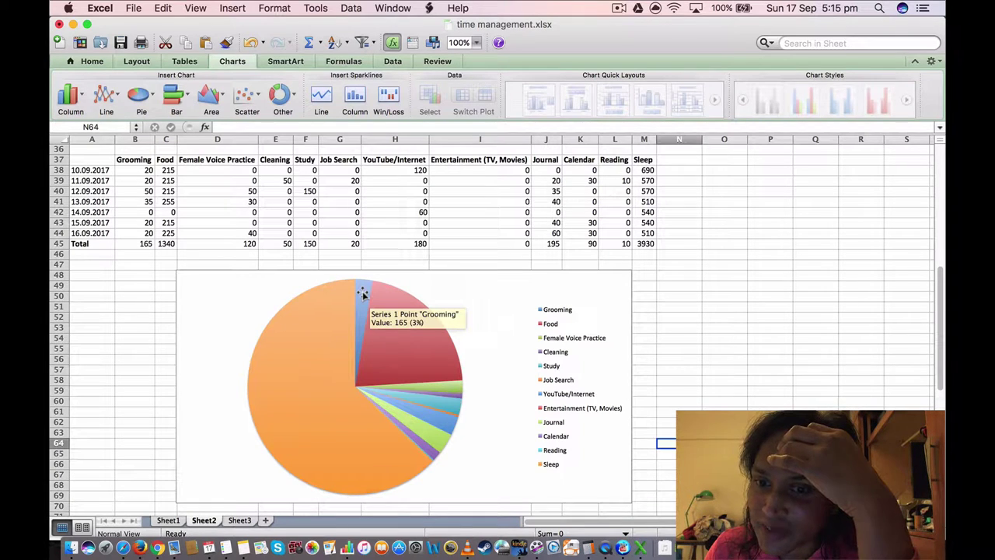
mouse_move(379, 307)
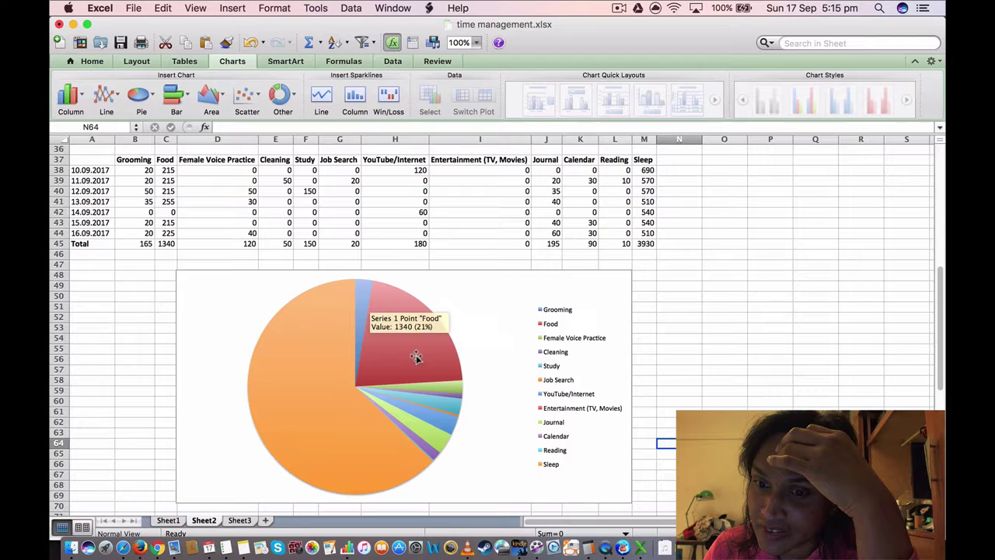
mouse_move(455, 388)
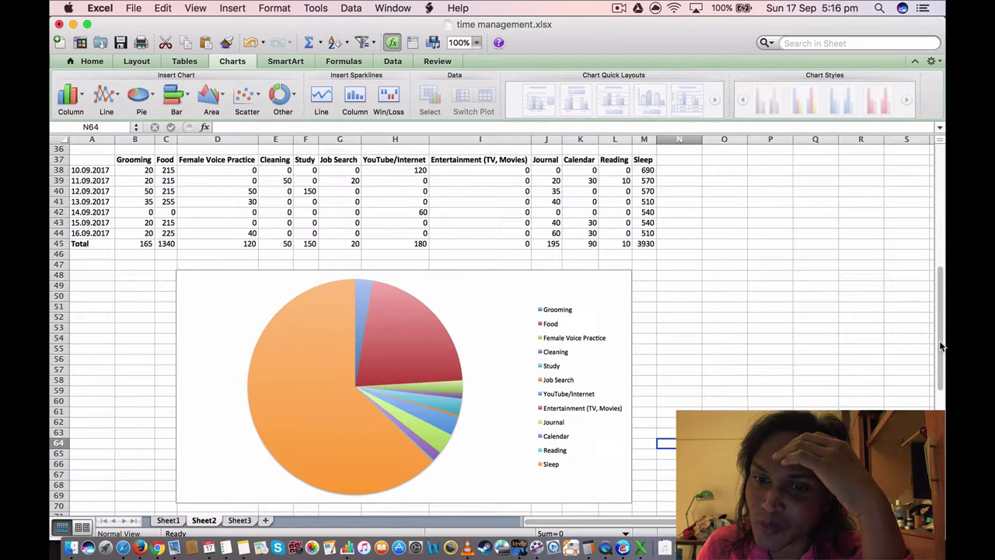
left_click_drag(939, 340, 939, 309)
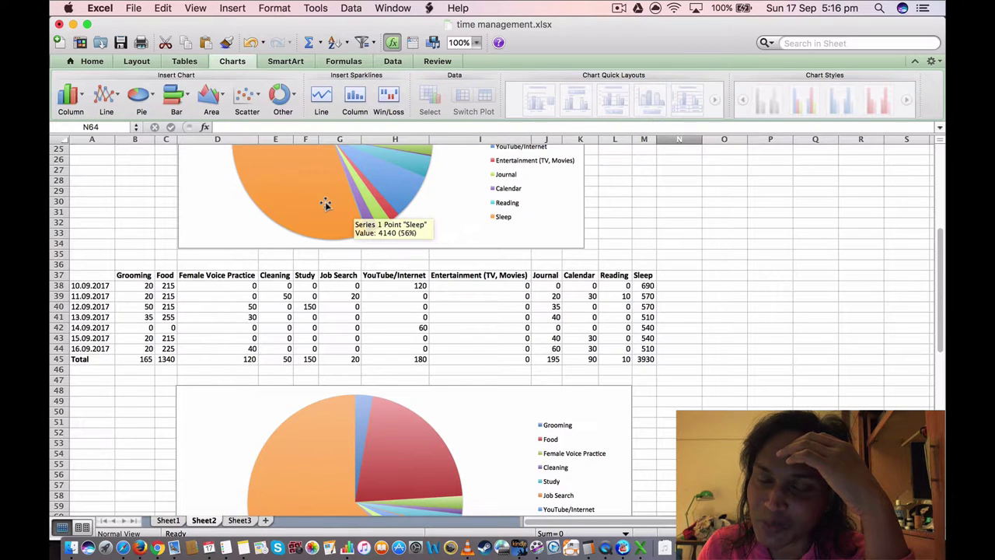
left_click_drag(939, 340, 946, 376)
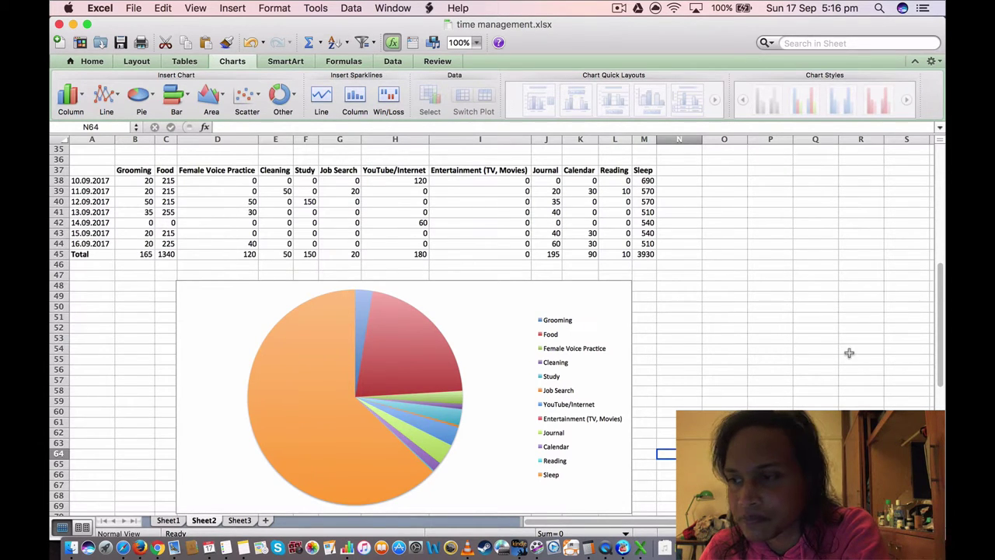
scroll(939, 334, "down", 1)
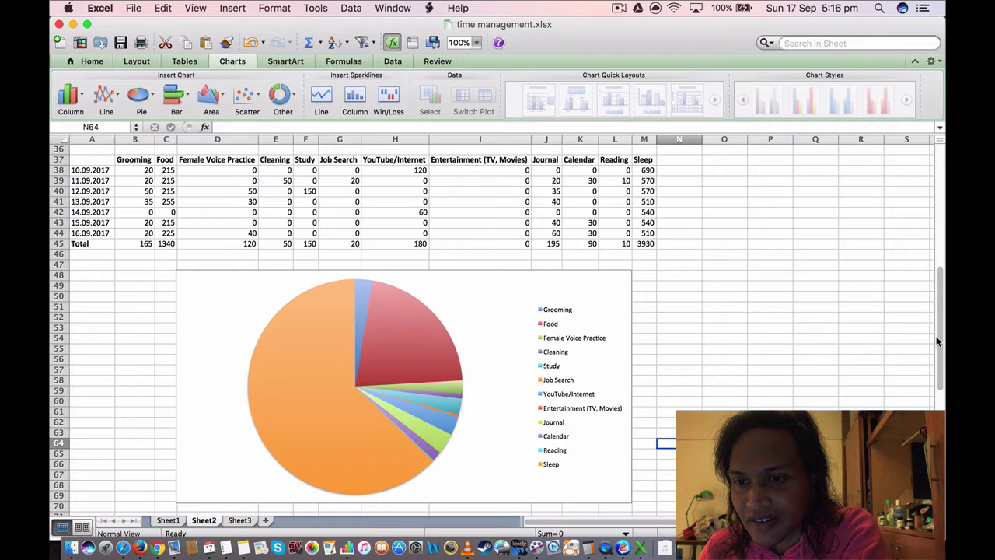